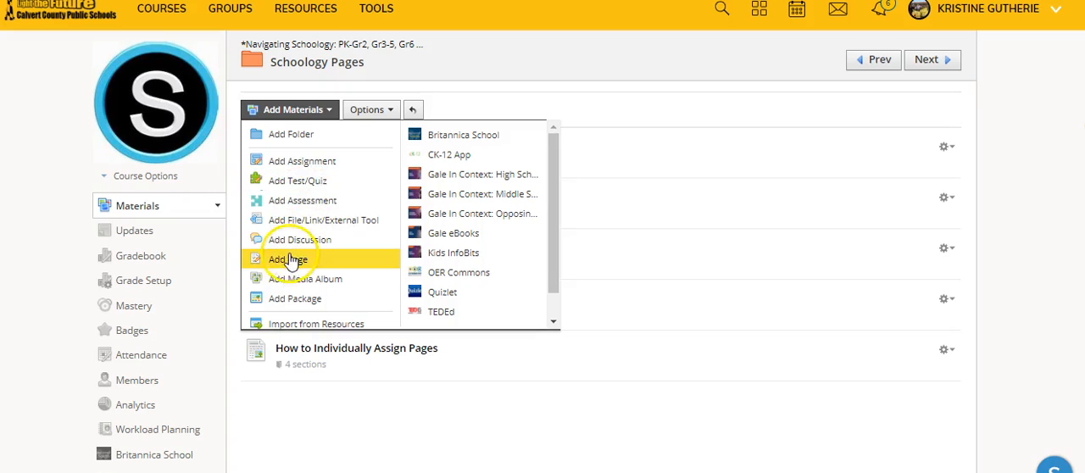
- Add a new page to the Schoology Pages folder and title it Recycling
click(288, 259)
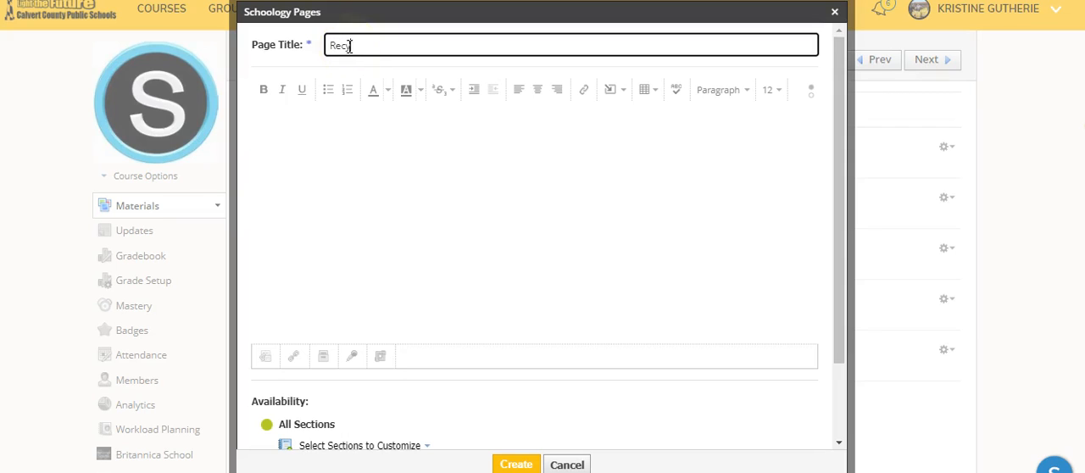
click(300, 135)
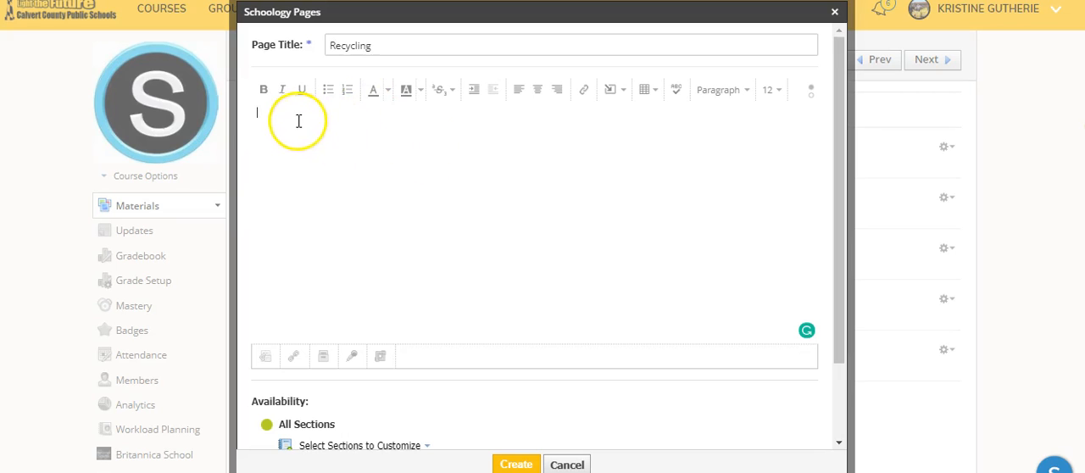
- Upload the recycling graphic from the "1 recycling demo" folder and insert it into the page body
click(621, 90)
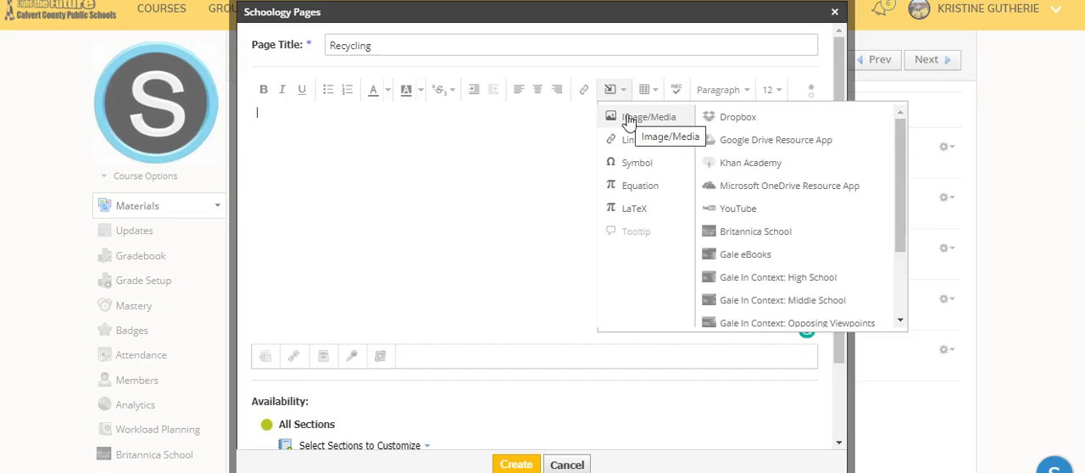
click(629, 120)
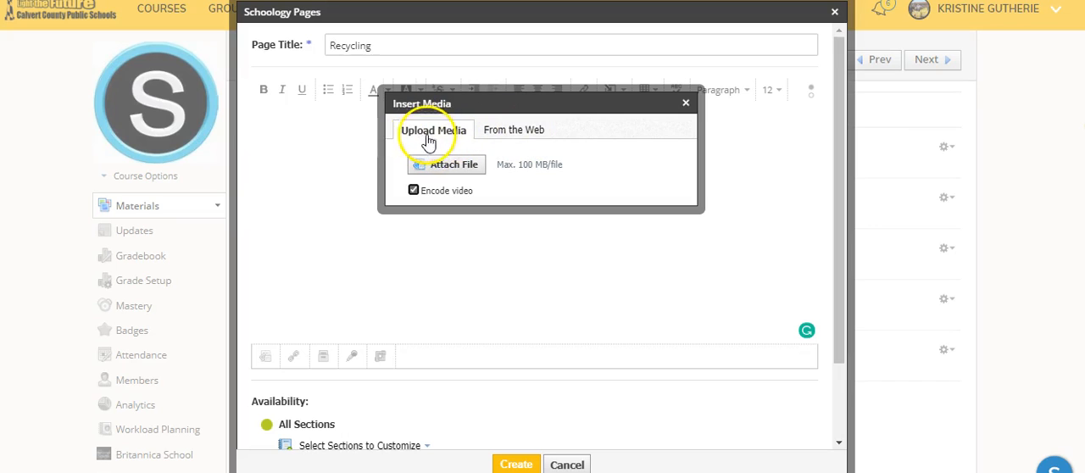
click(441, 167)
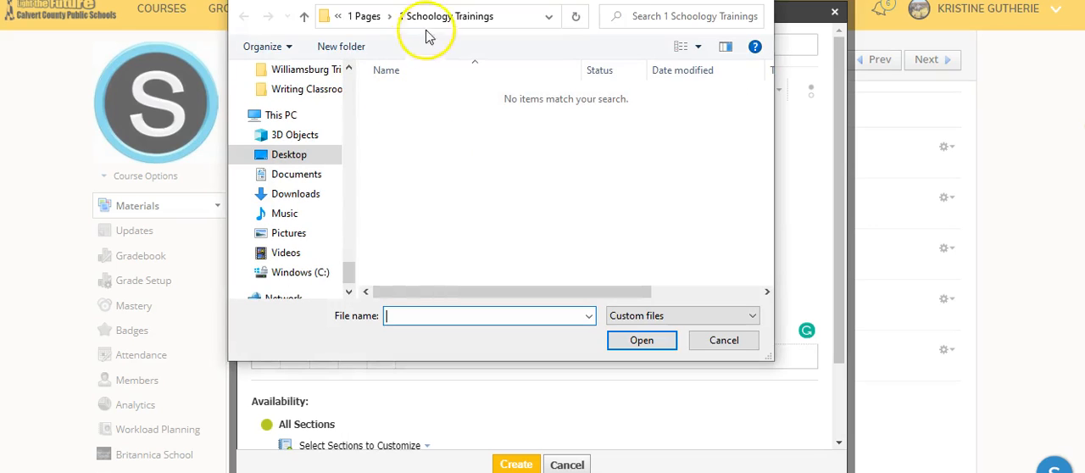
click(373, 17)
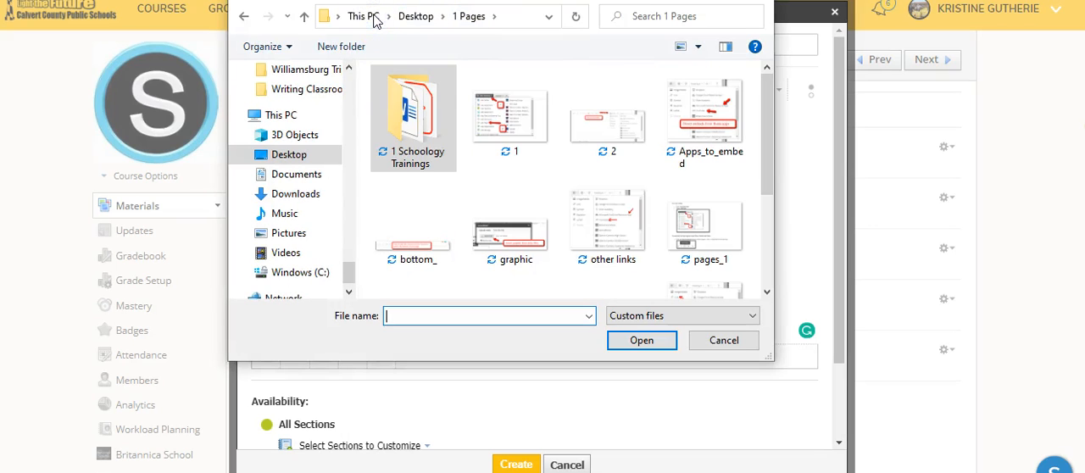
drag(349, 270, 354, 96)
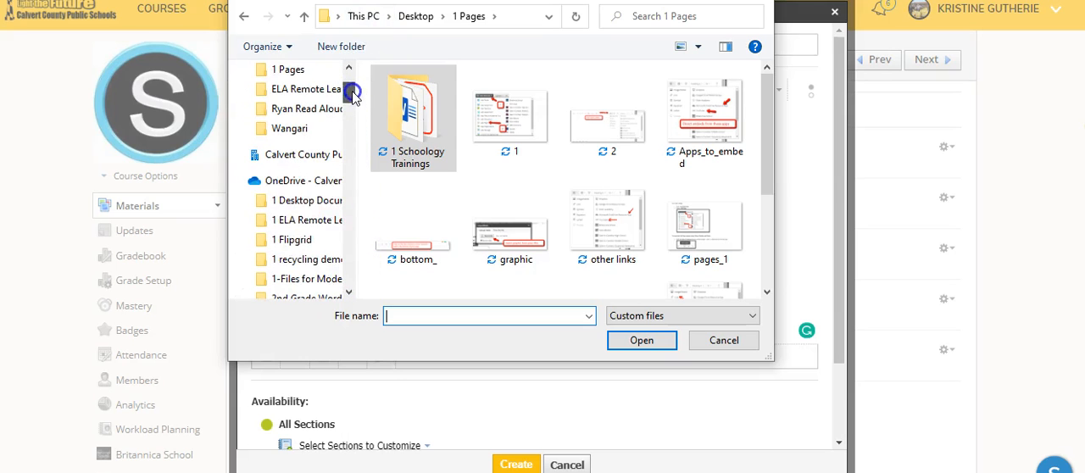
click(310, 259)
click(415, 96)
click(640, 342)
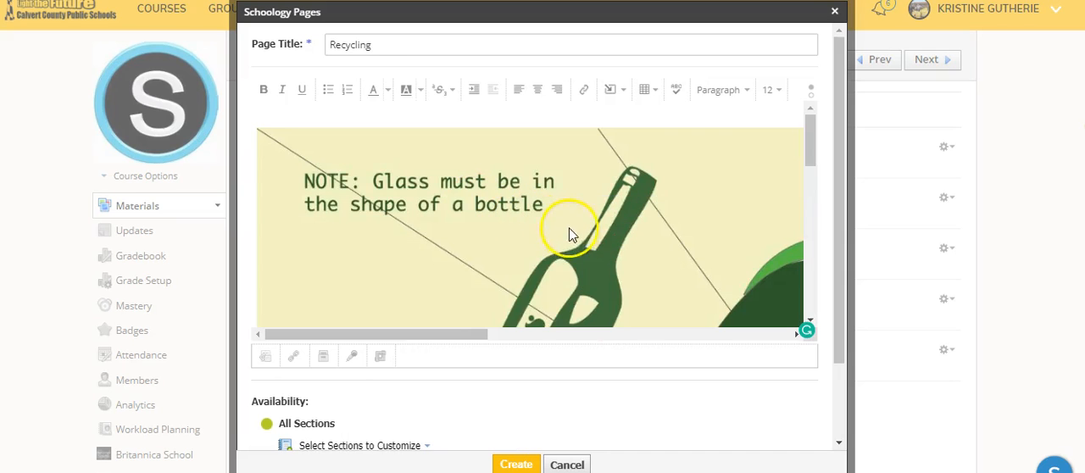
- Set the inserted image's description to "Graphic of recycling process"
scroll(570, 209, down, 2)
scroll(567, 204, up, 1)
right_click(505, 187)
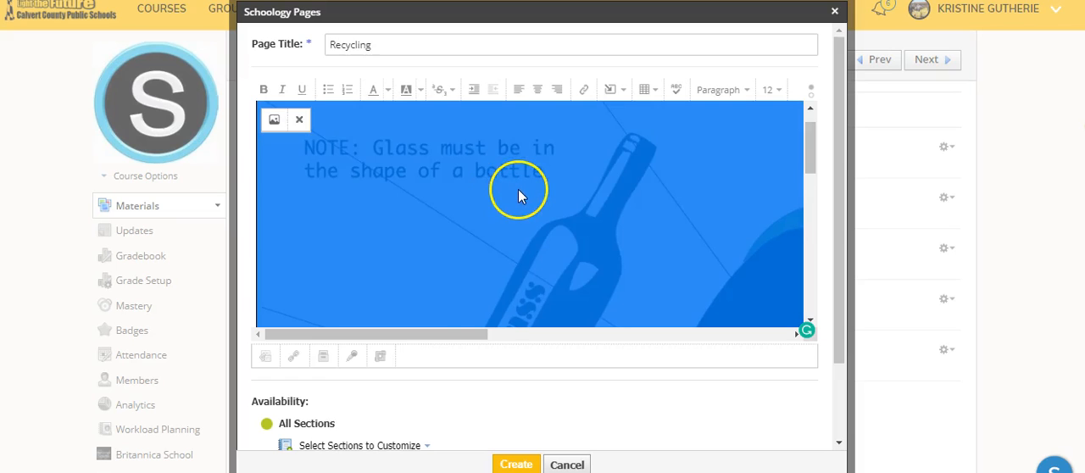
scroll(508, 197, down, 3)
scroll(472, 263, up, 1)
scroll(472, 263, up, 3)
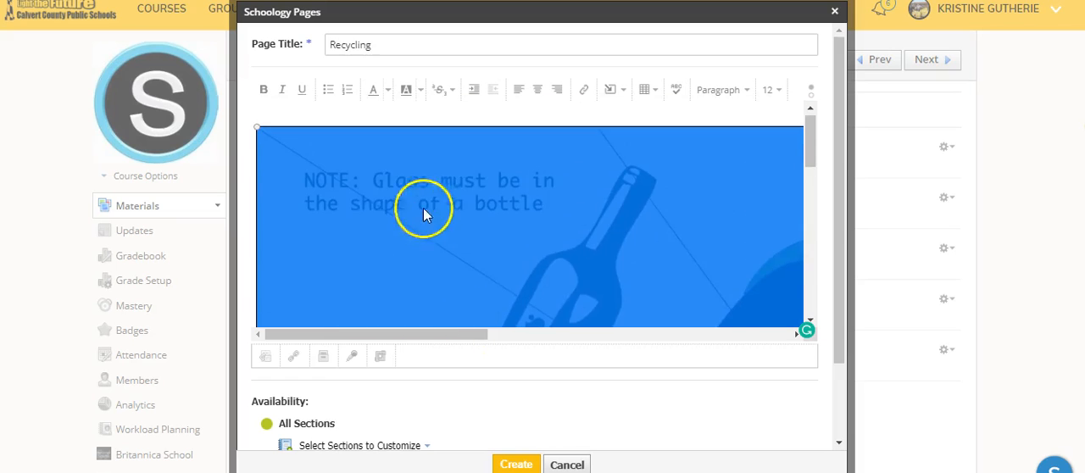
click(274, 146)
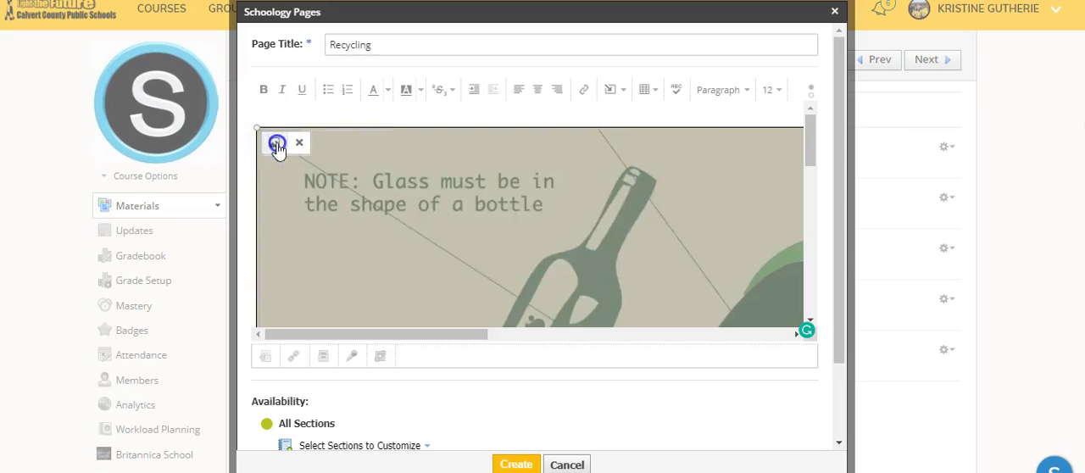
click(546, 190)
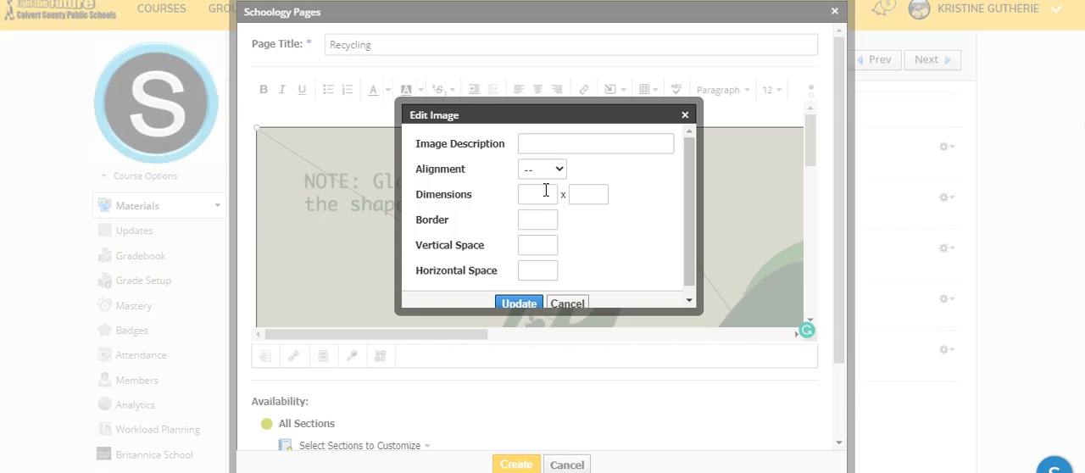
click(561, 140)
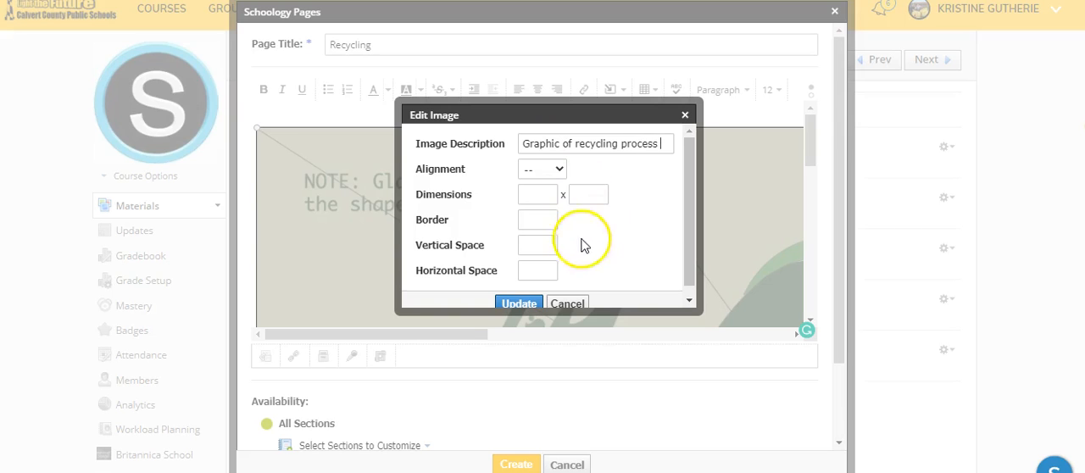
click(519, 303)
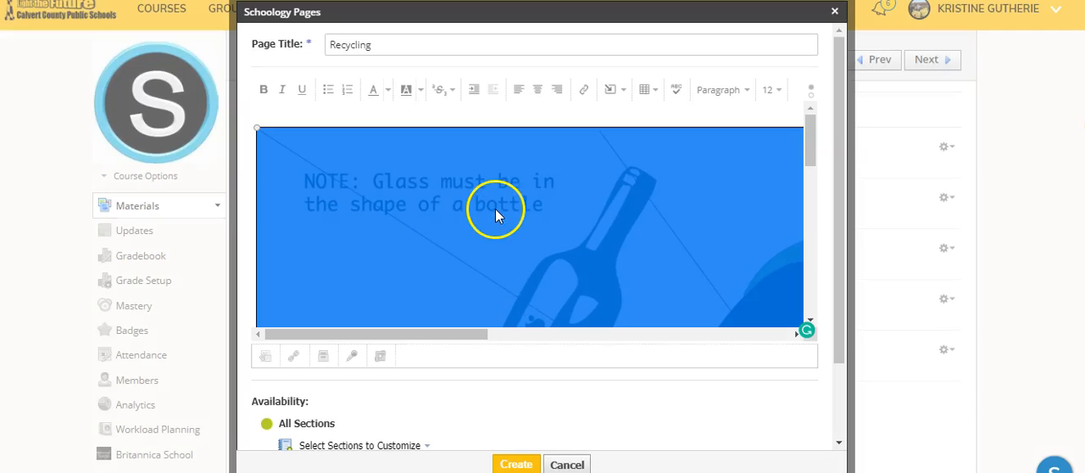
- Shrink the oversized recycling image proportionally from its corner to about 478 x 260 so it fits within the page body
scroll(497, 213, down, 5)
scroll(450, 219, down, 5)
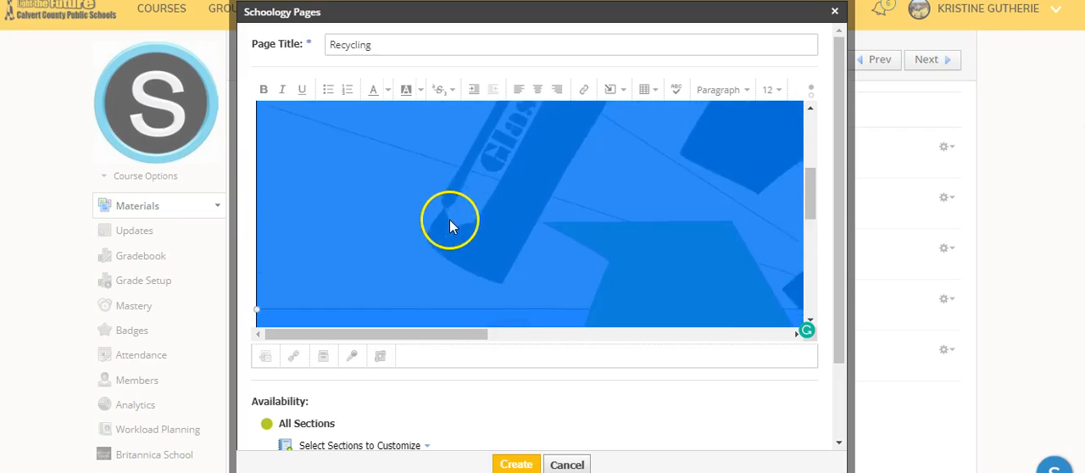
scroll(451, 227, down, 2)
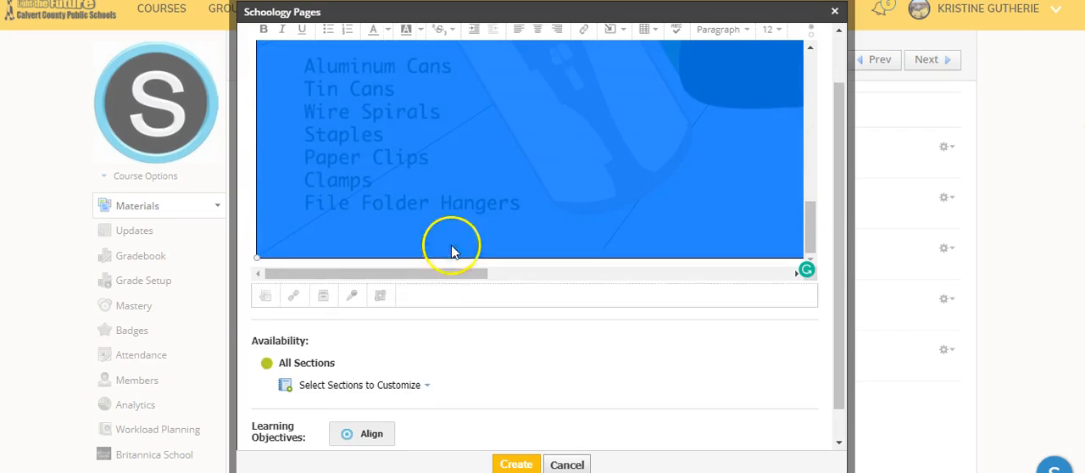
drag(449, 270, 827, 293)
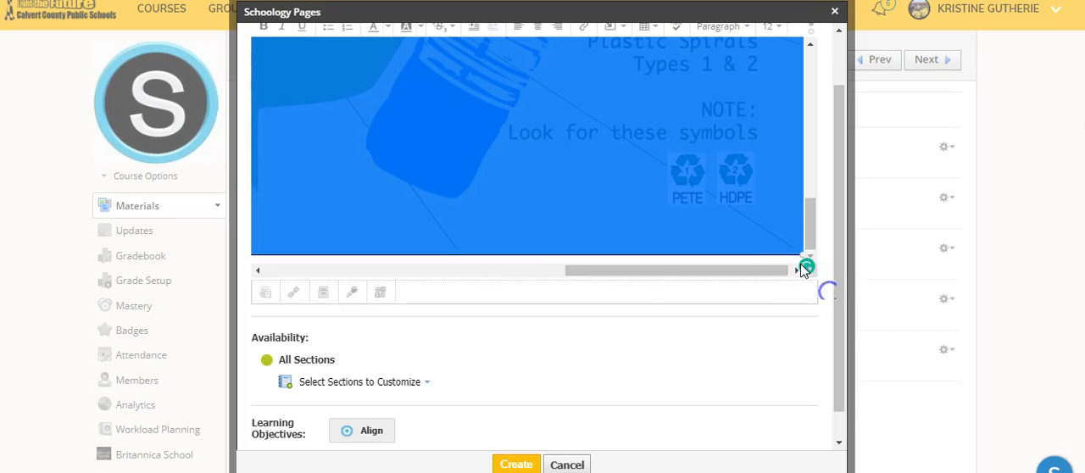
click(771, 242)
drag(794, 251, 658, 196)
drag(775, 243, 632, 191)
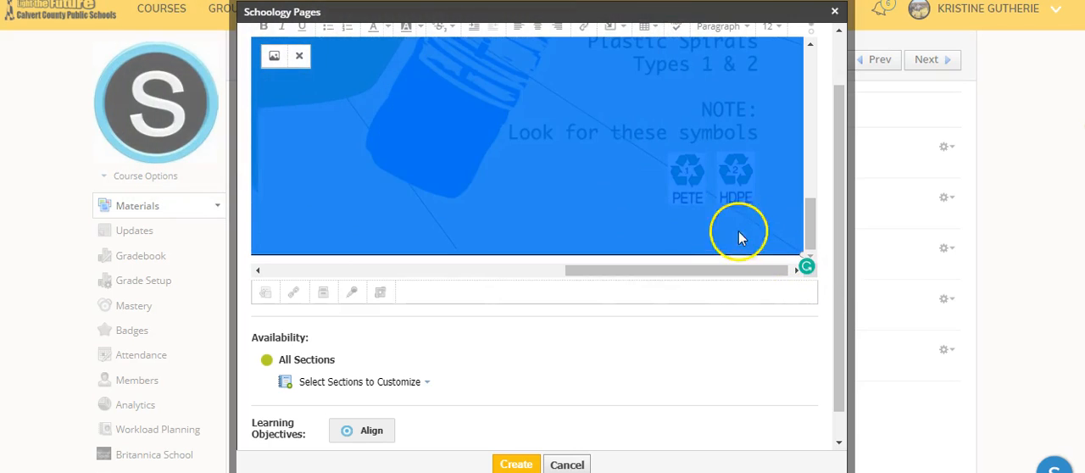
drag(782, 245, 763, 218)
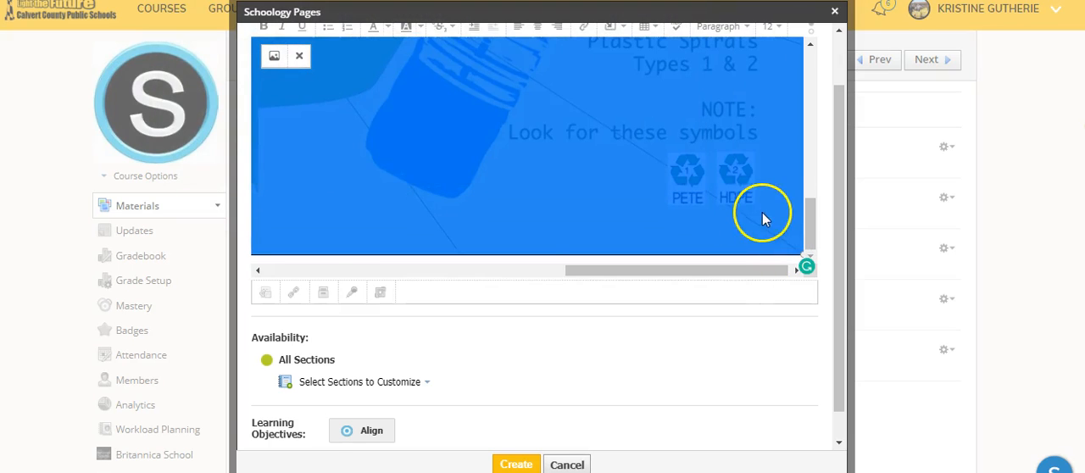
scroll(766, 214, down, 1)
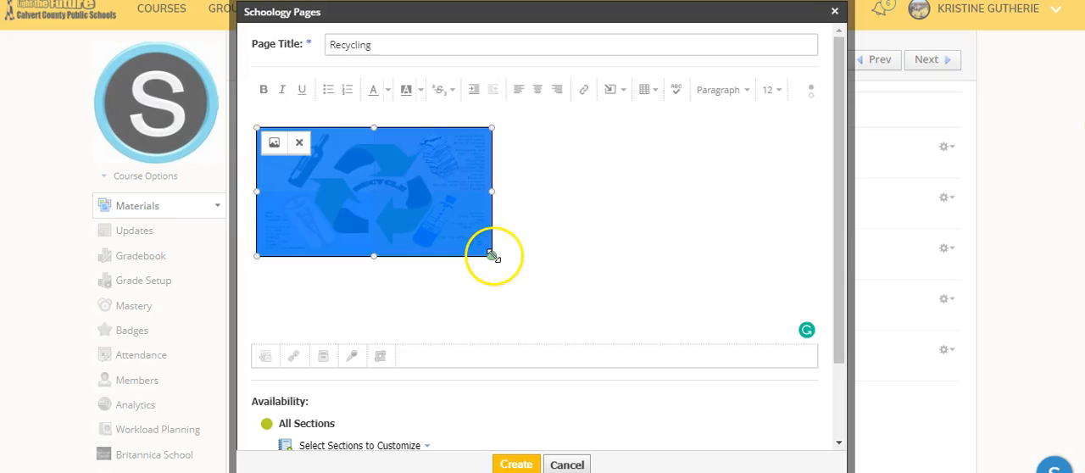
drag(494, 256, 693, 324)
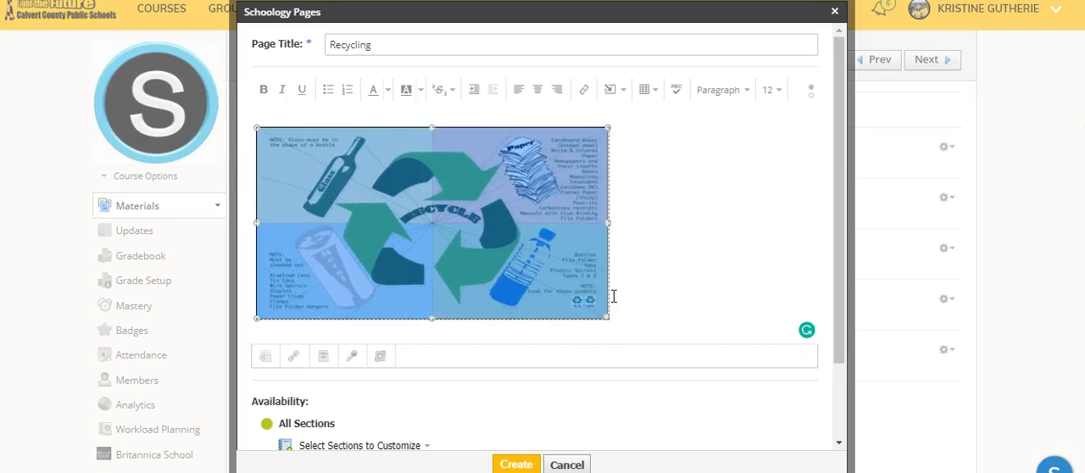
- Review the resized image's description and dimensions in its settings, keeping them as they are
click(350, 167)
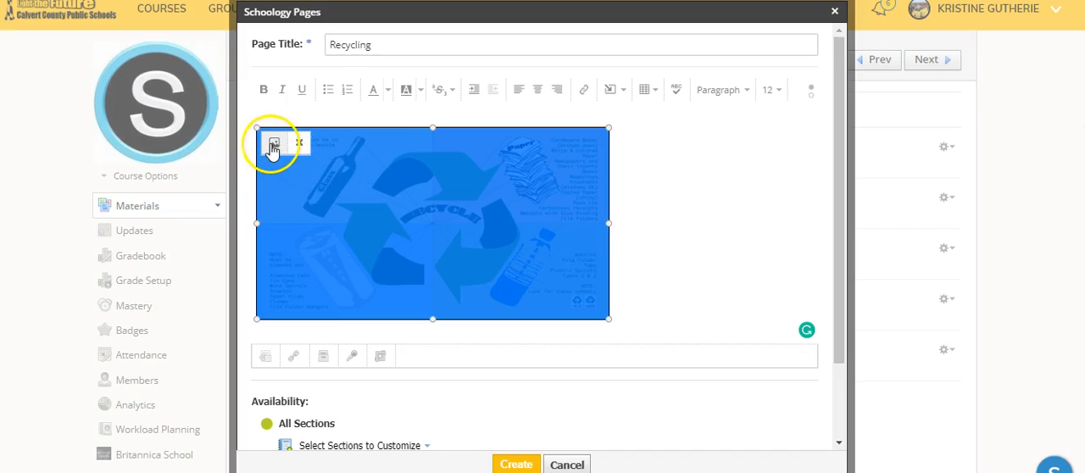
click(274, 147)
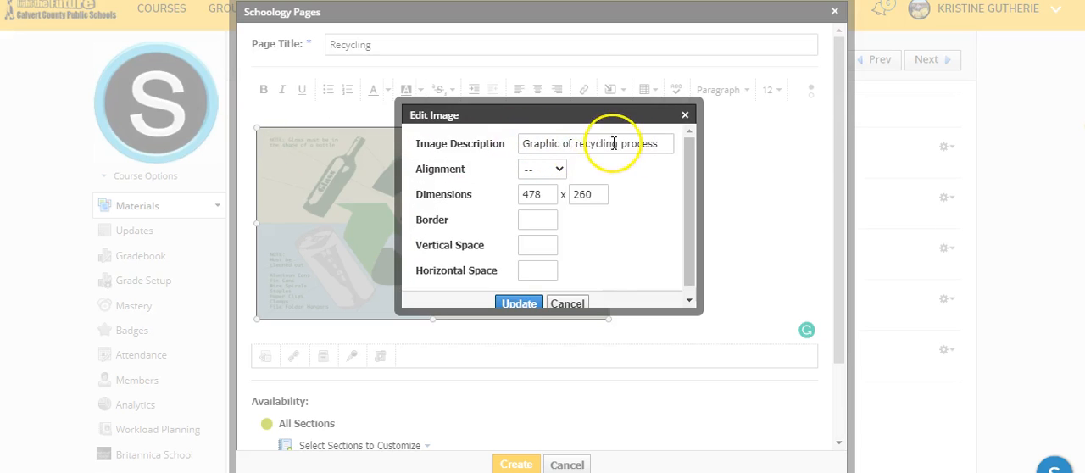
click(541, 193)
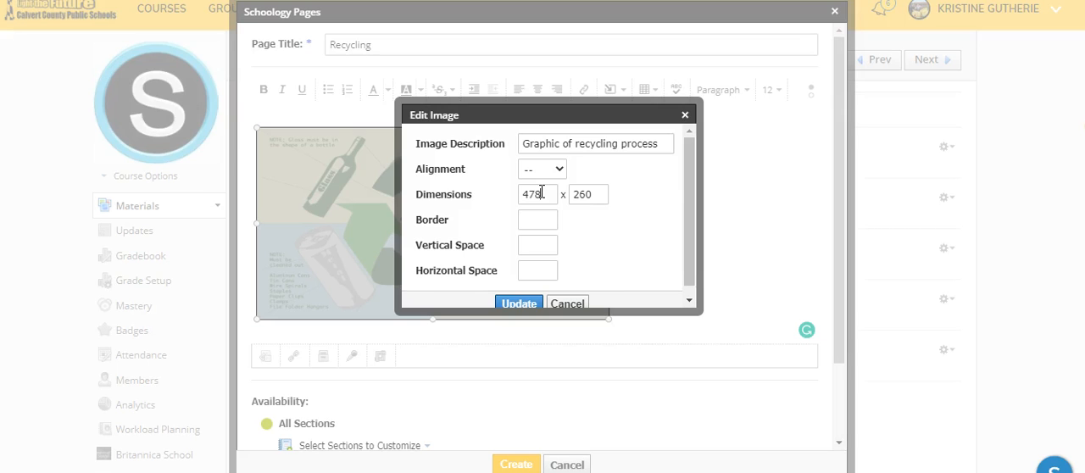
click(519, 302)
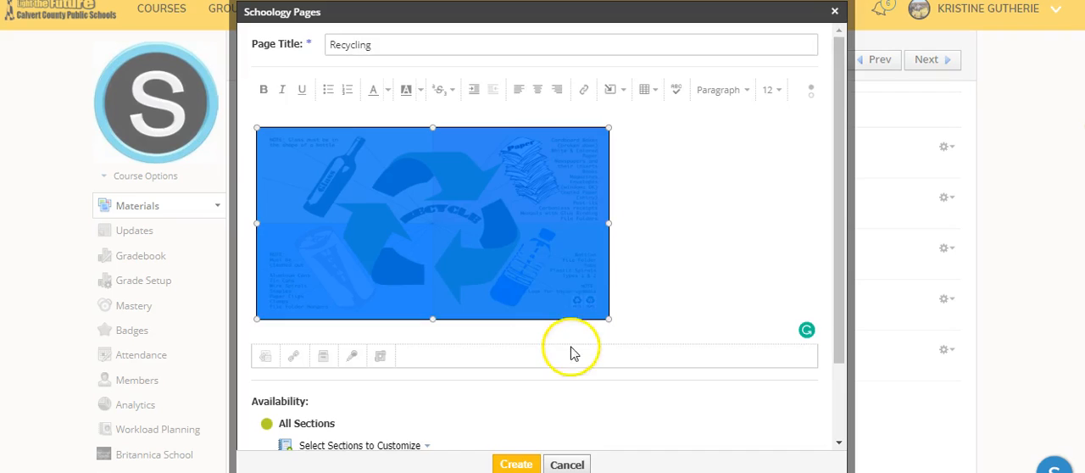
- Create the Recycling page and open it from the folder's materials list
scroll(569, 352, down, 2)
click(517, 466)
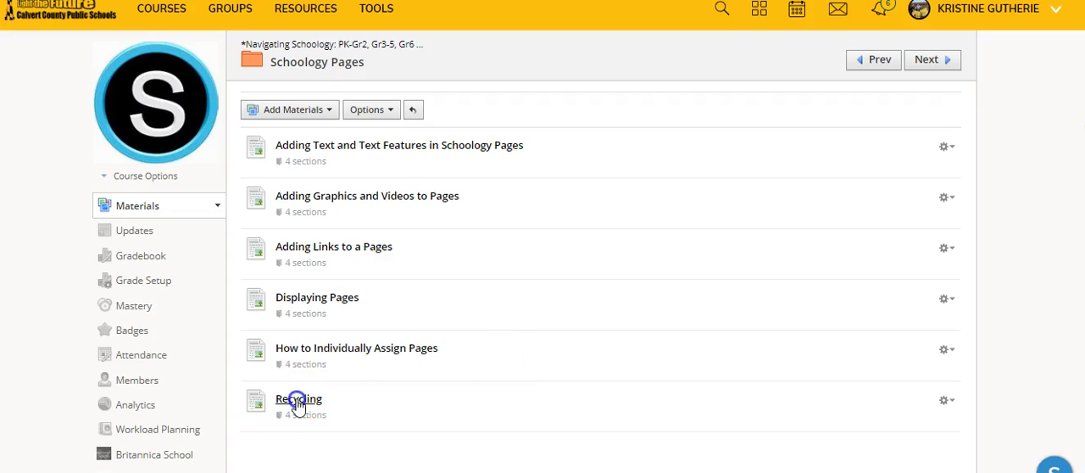
click(300, 401)
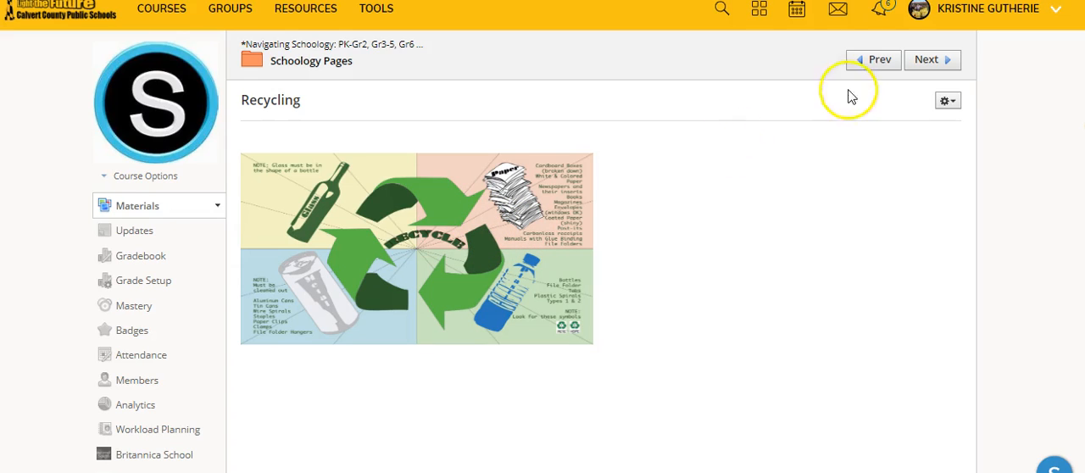
- Open the Recycling page for editing and place the cursor beside the image
click(953, 103)
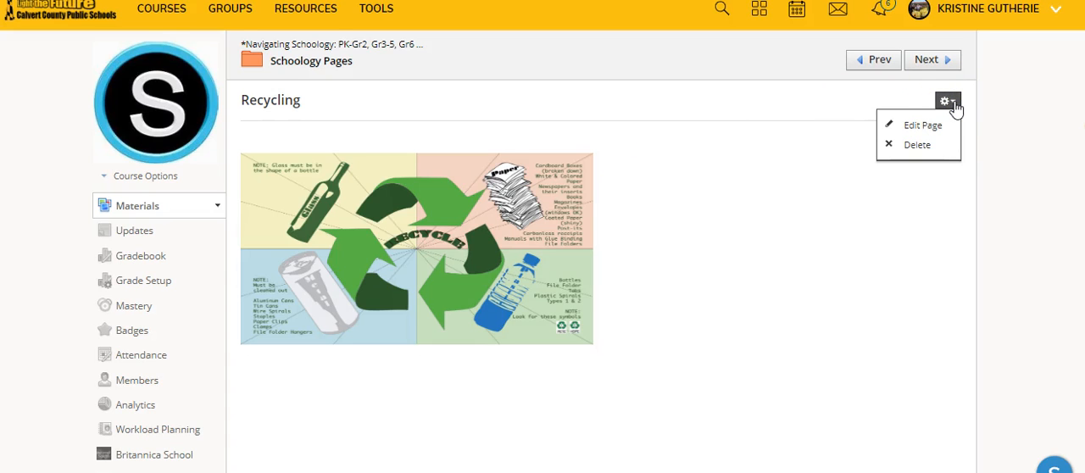
click(922, 124)
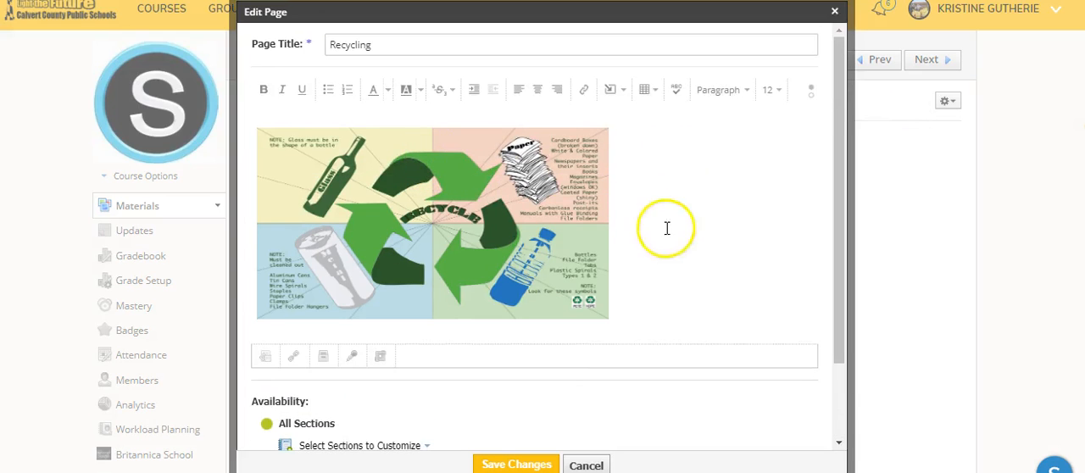
scroll(661, 231, down, 2)
click(638, 205)
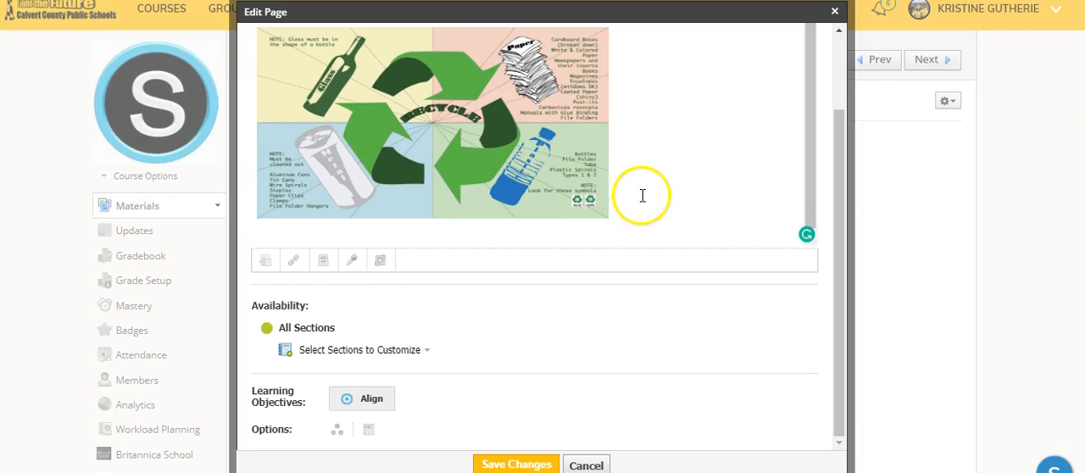
scroll(604, 241, up, 1)
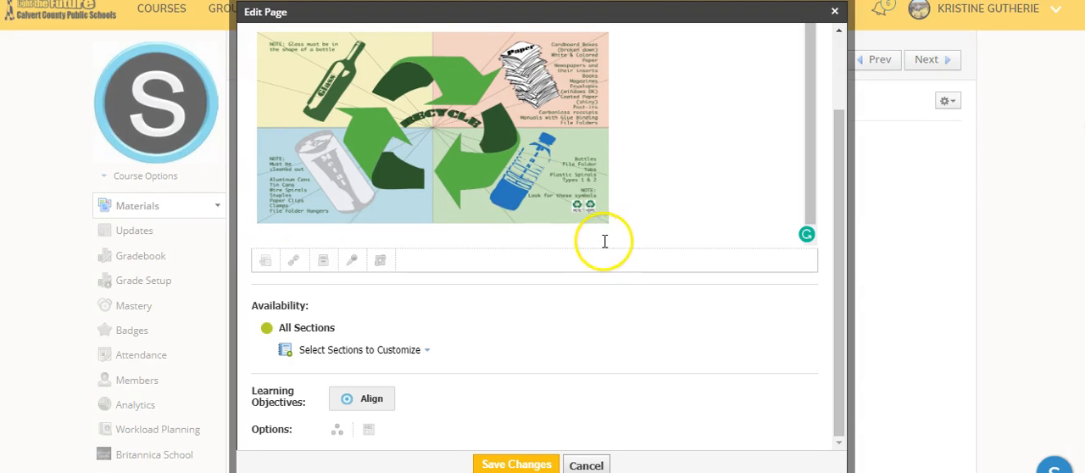
drag(841, 265, 840, 164)
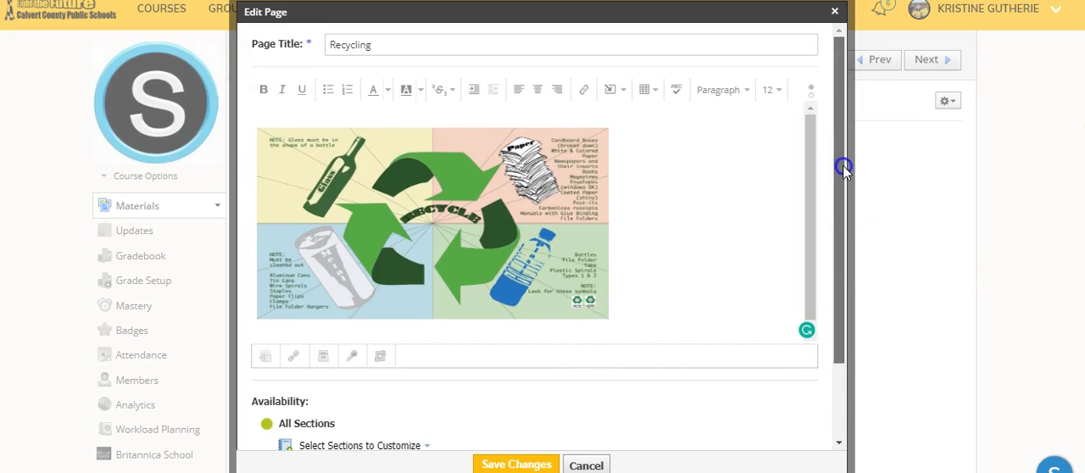
- Start inserting media from the web into the Recycling page body and set its type to Media
click(617, 90)
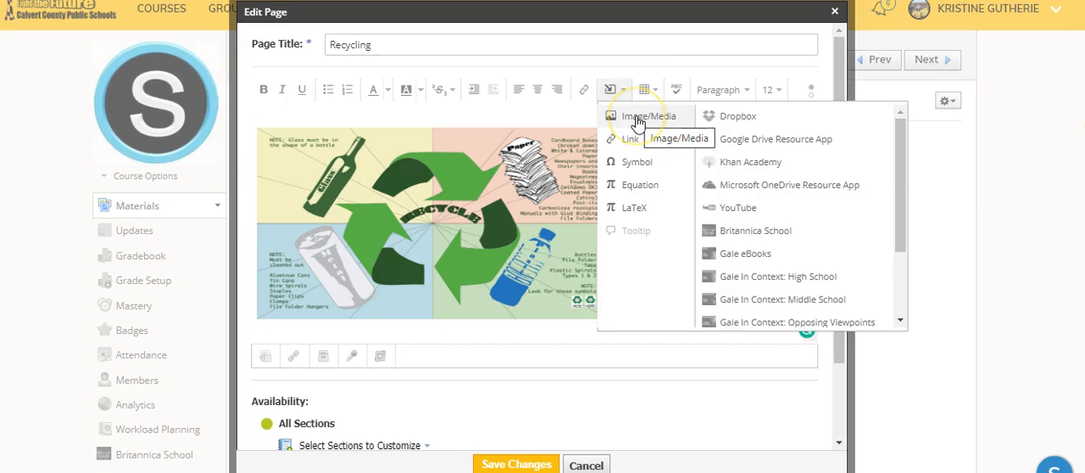
click(637, 119)
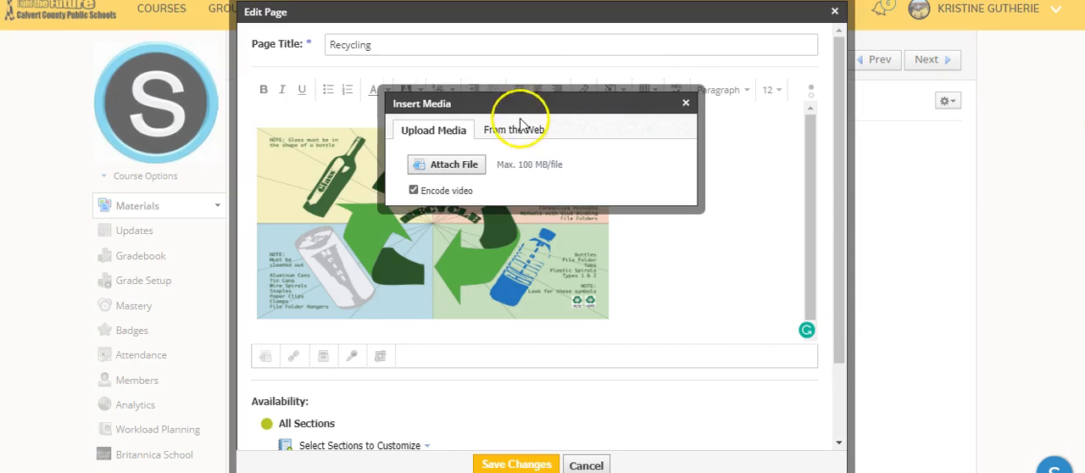
click(526, 133)
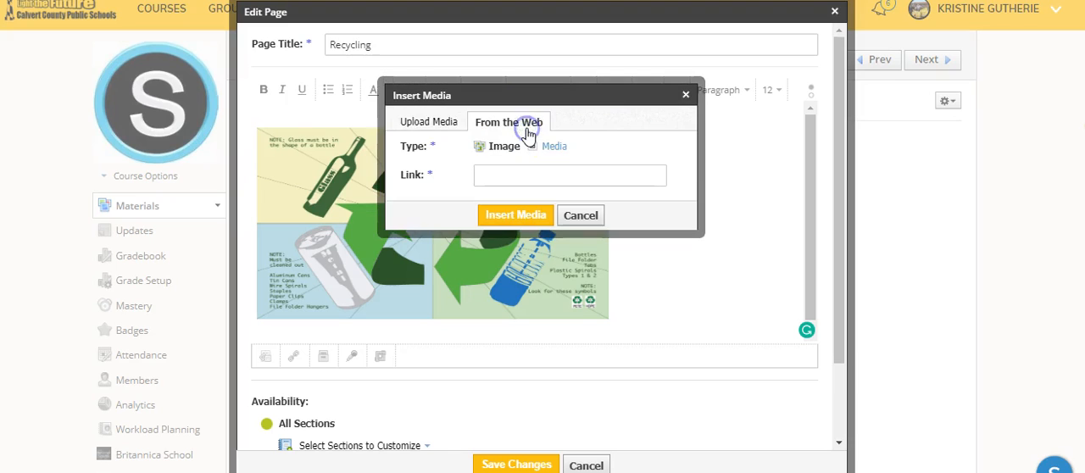
click(552, 147)
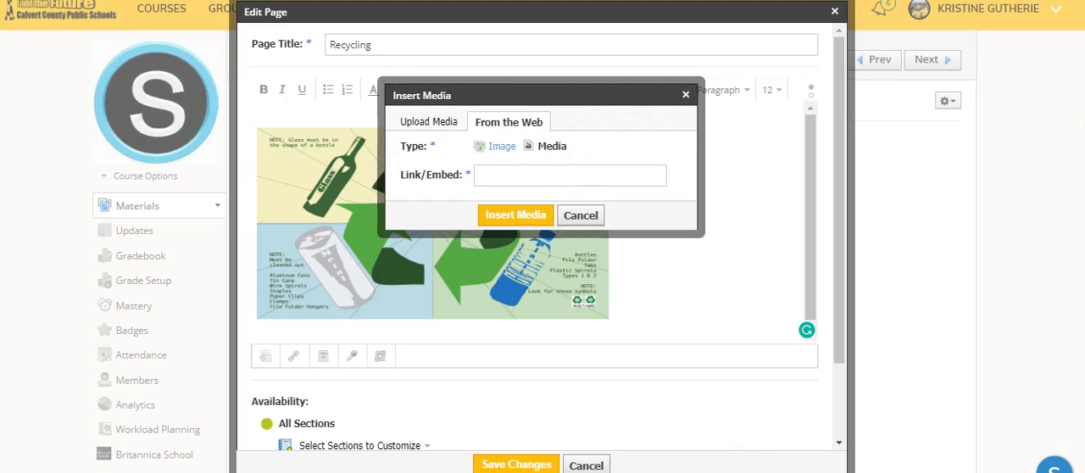
- Switch to YouTube, open the video "Reduce, Reuse and Recycle, to enjoy a better life" from the recycling for kids results and pause it
mouse_move(754, 471)
click(755, 433)
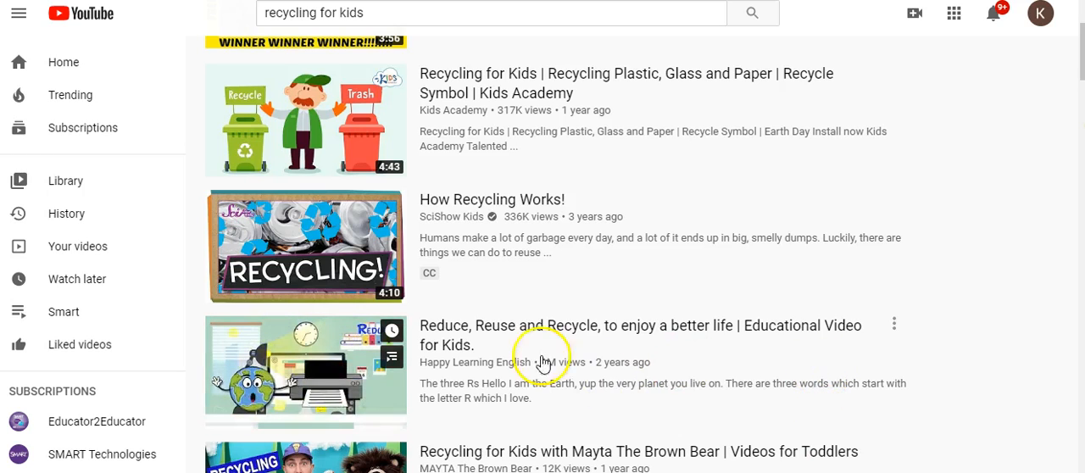
click(452, 329)
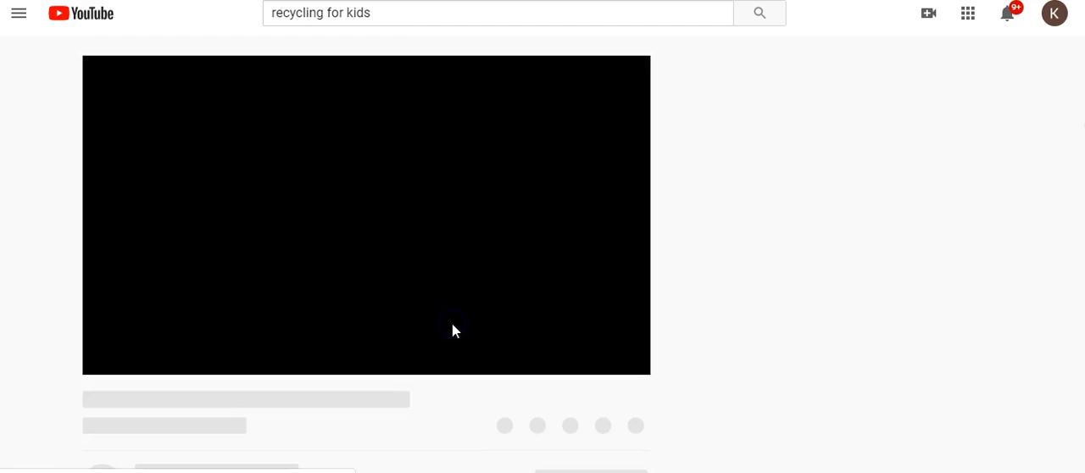
click(105, 365)
scroll(337, 327, down, 1)
scroll(337, 327, down, 1)
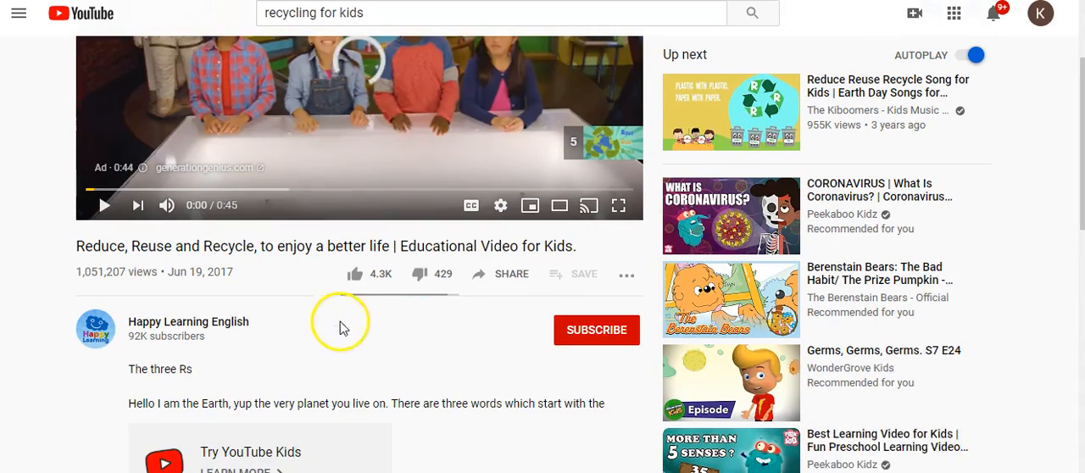
- Get the video's embed code from its sharing options, enable the start time at 0:00, and copy the code
click(499, 268)
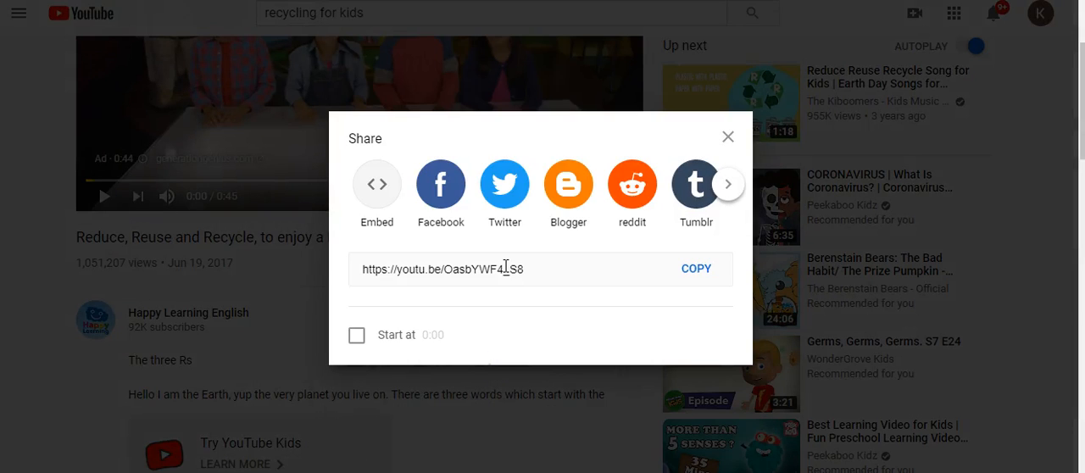
click(371, 191)
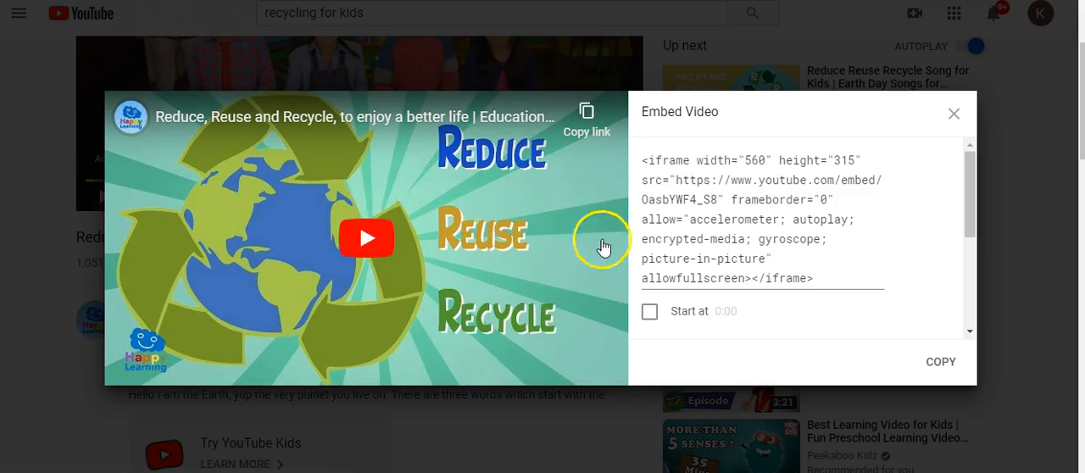
click(650, 314)
click(744, 307)
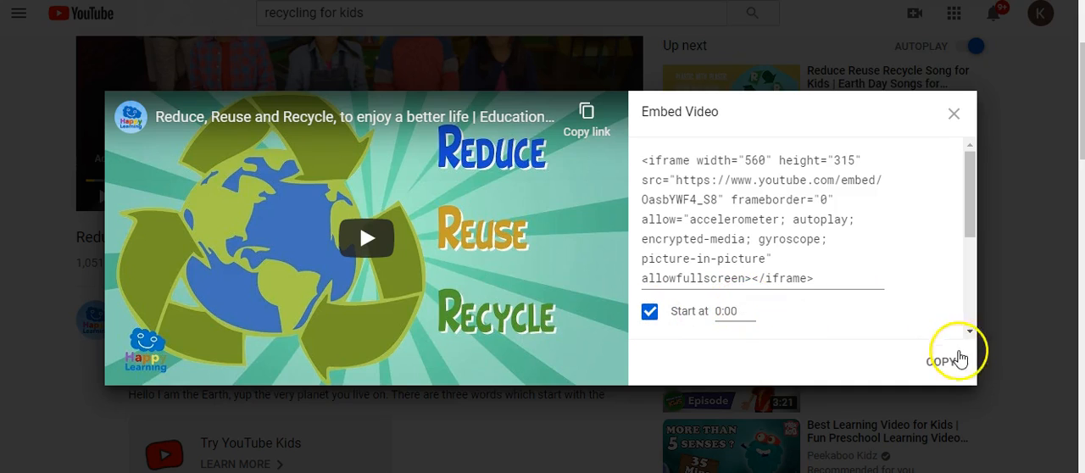
drag(971, 223, 992, 311)
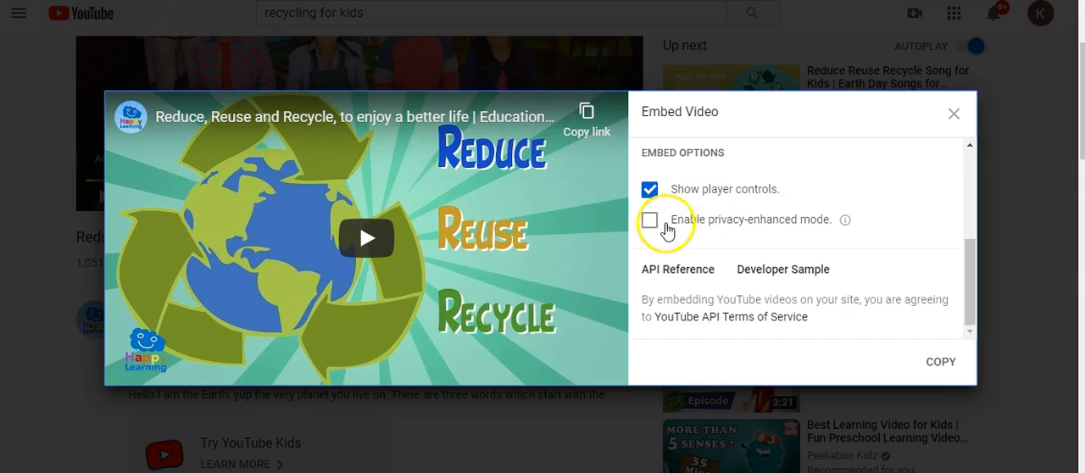
click(938, 363)
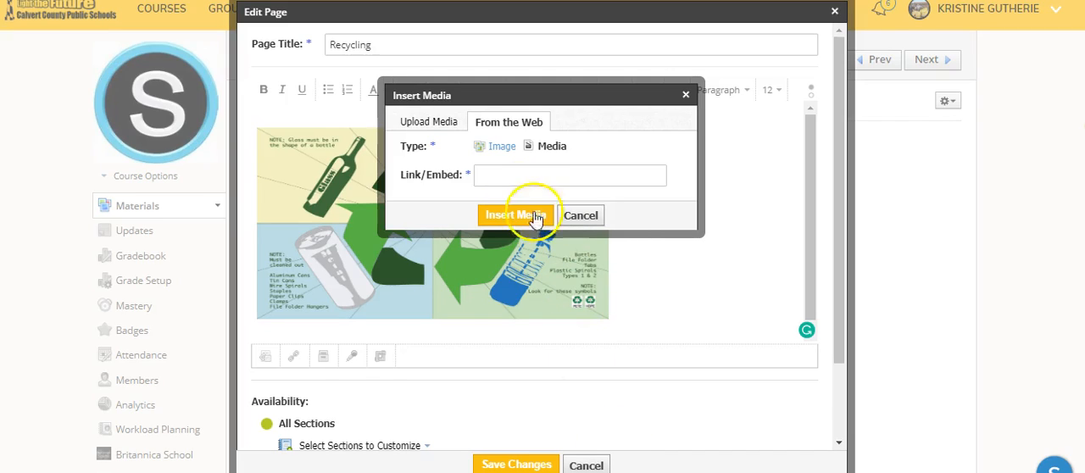
- Switch to Schoology, insert the video using the copied embed code as the media's link, and save the page changes
click(498, 176)
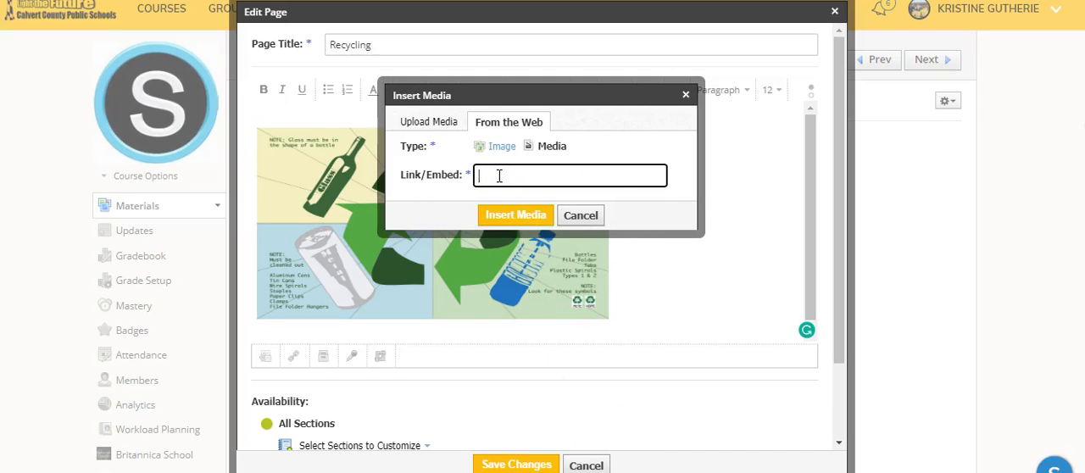
key(ctrl+v)
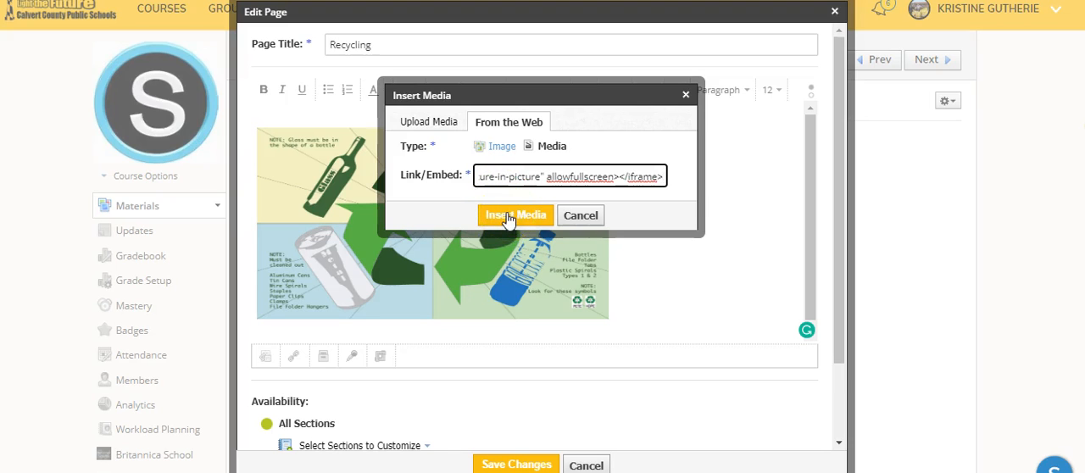
click(512, 216)
scroll(632, 229, down, 5)
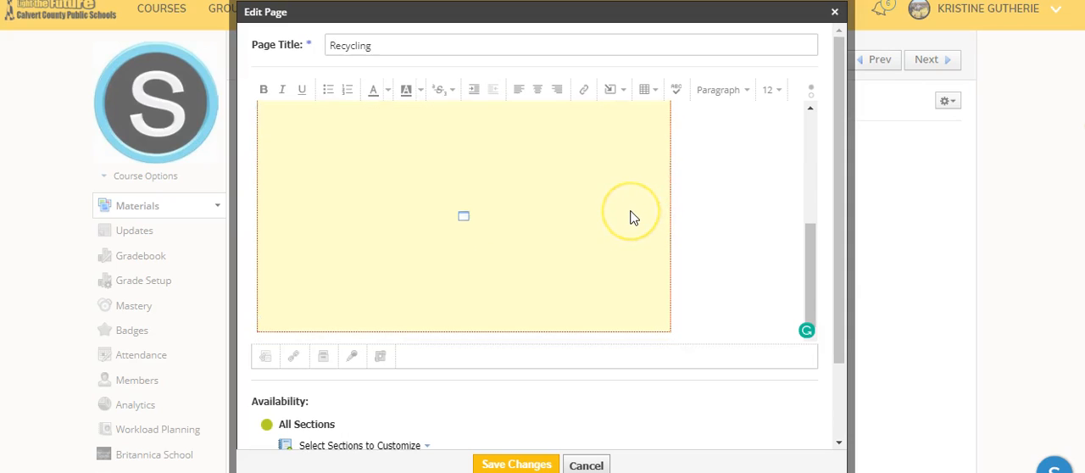
click(518, 456)
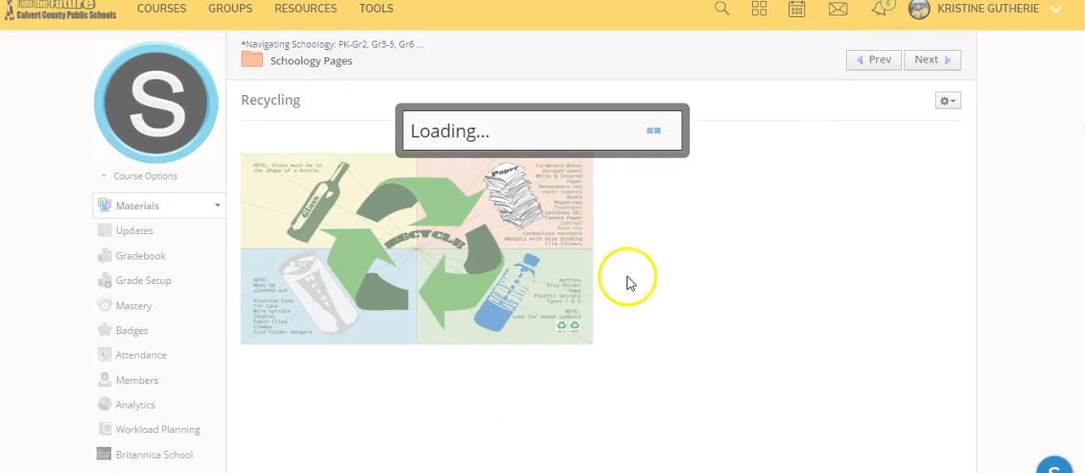
- Review the saved Recycling page and test the embedded video's playback, including full screen, then pause it
scroll(667, 245, down, 3)
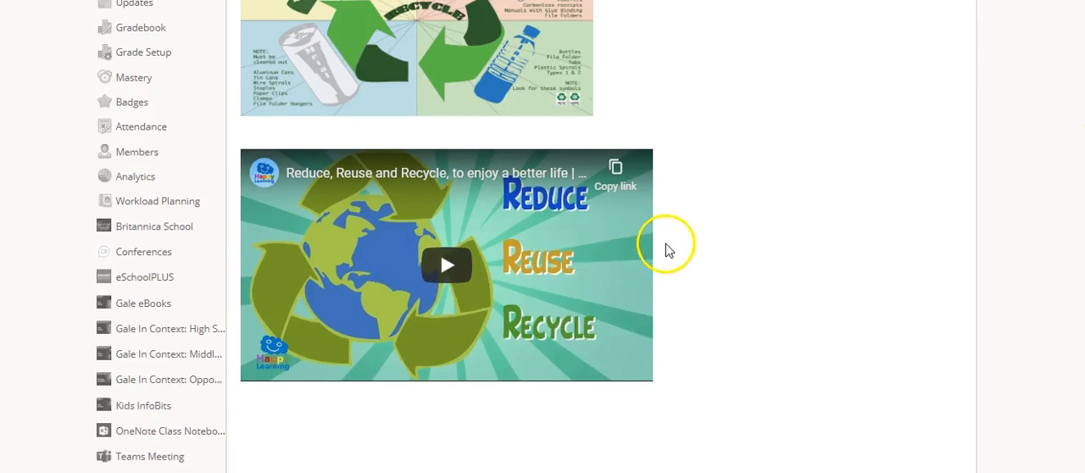
scroll(431, 159, up, 3)
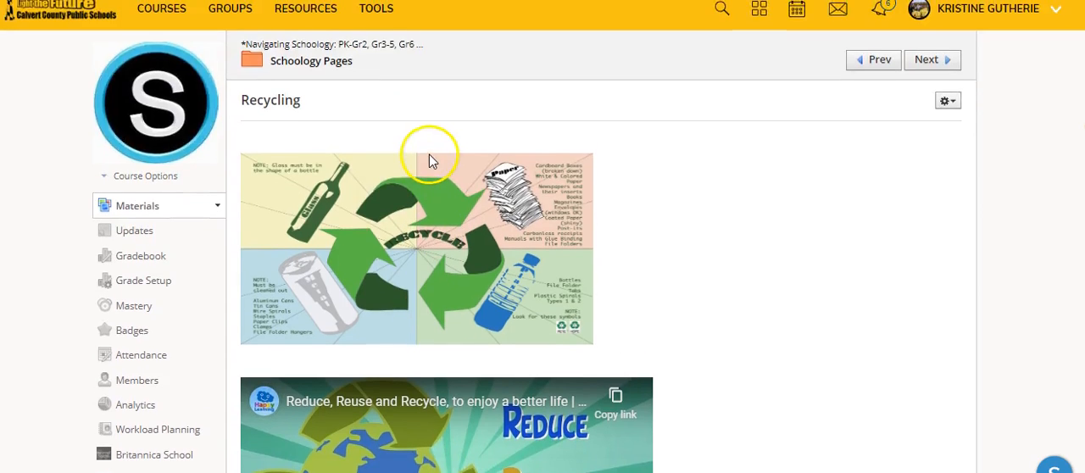
scroll(429, 156, down, 3)
click(442, 263)
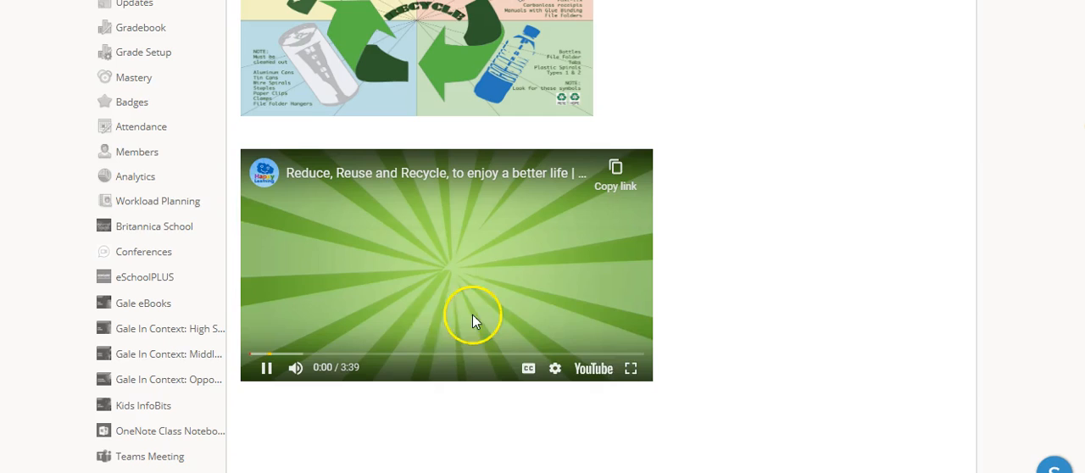
click(629, 370)
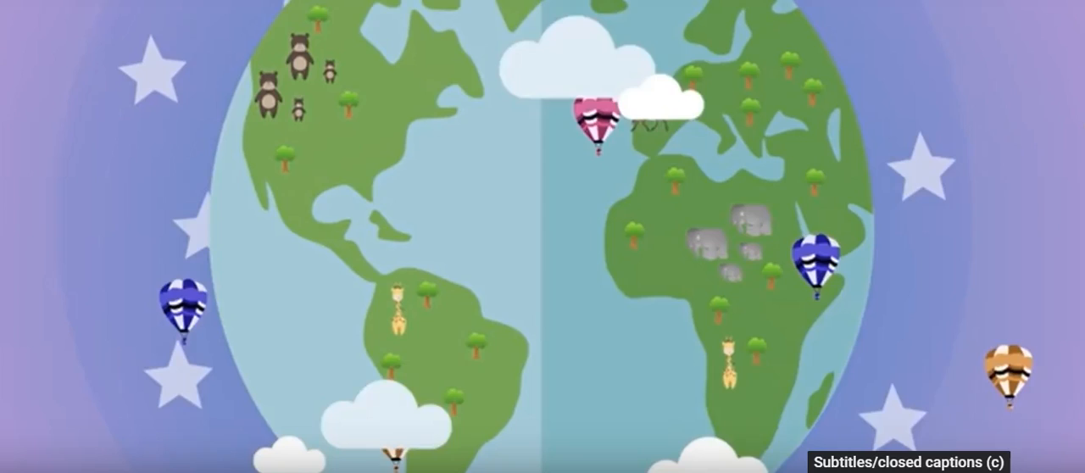
click(909, 472)
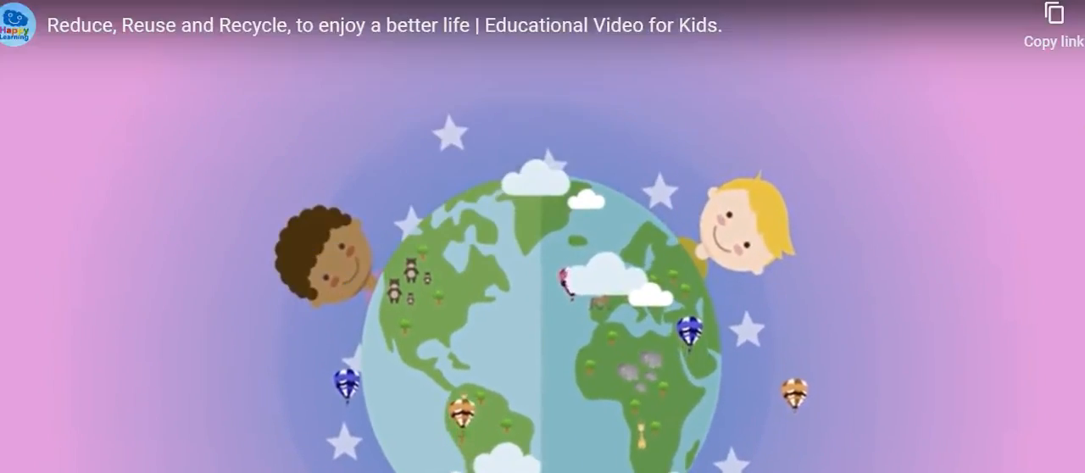
click(1059, 460)
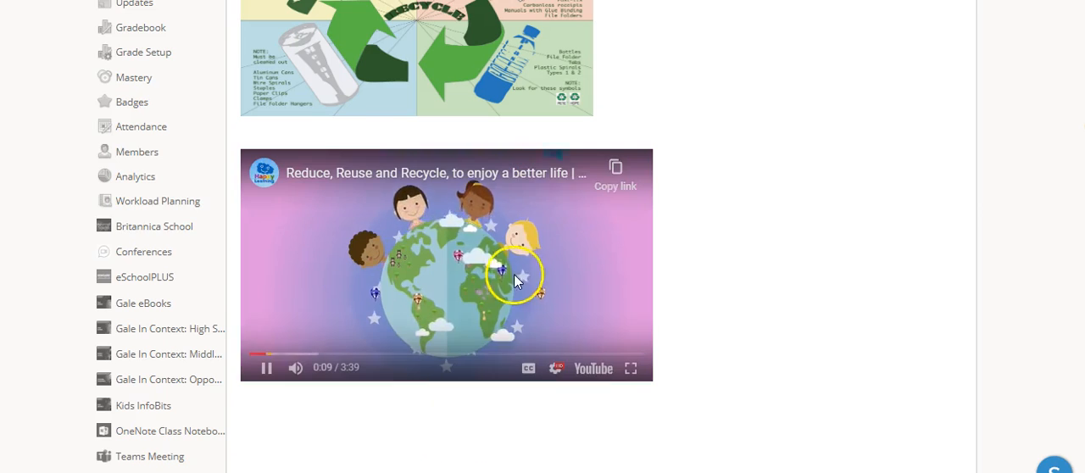
click(262, 367)
scroll(85, 412, down, 3)
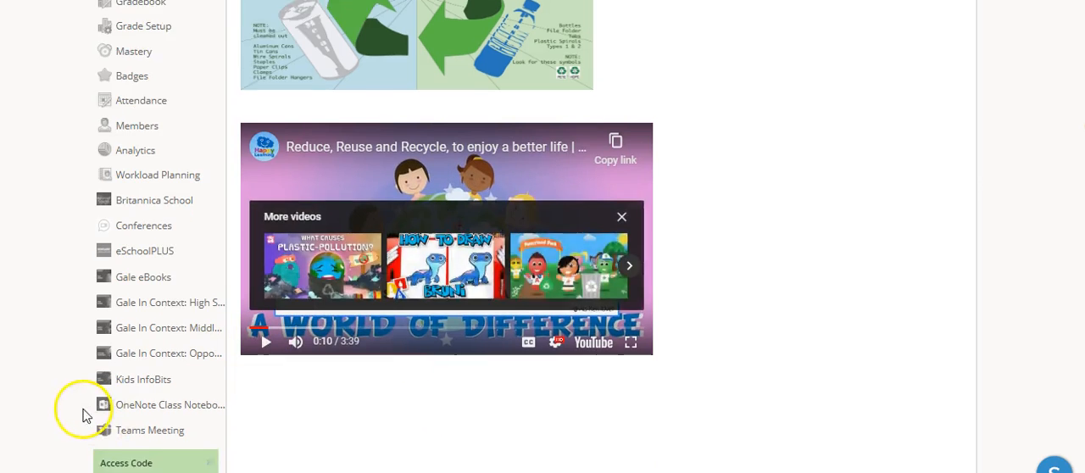